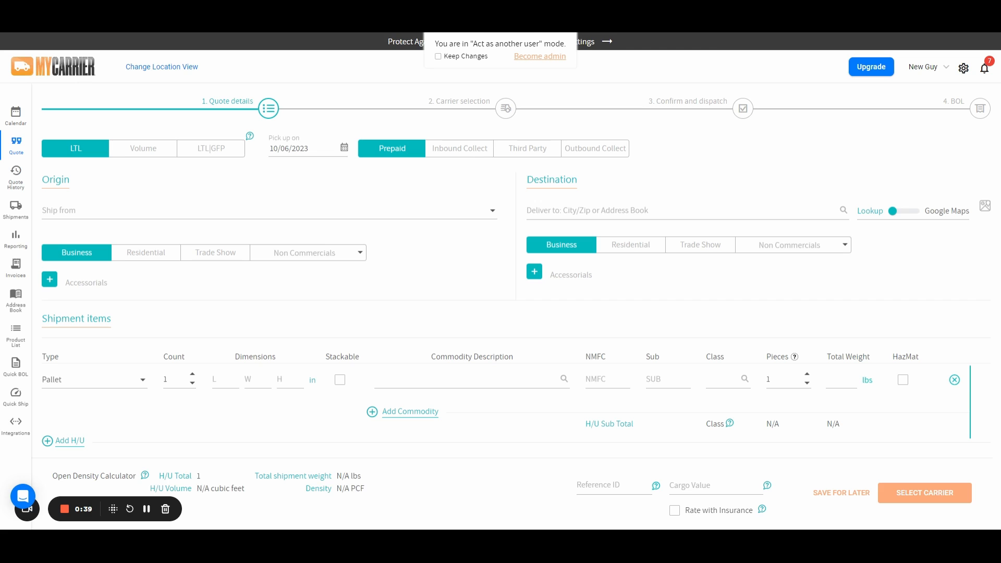
- Open the ship-from address list and switch the freight payment terms to Inbound Collect
{"action": "left_click", "coordinate": [441, 225]}
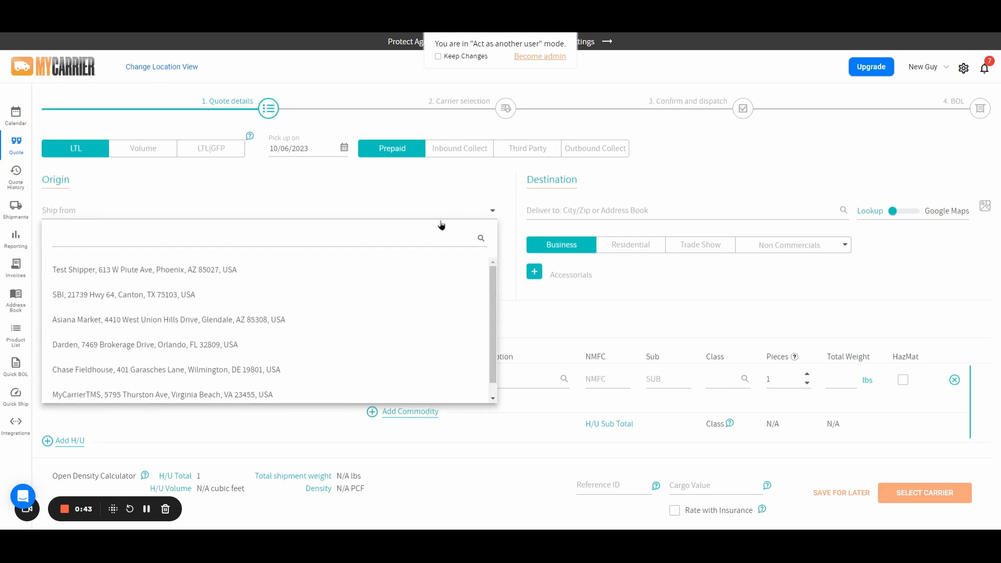
{"action": "left_click", "coordinate": [453, 179]}
{"action": "left_click", "coordinate": [459, 152]}
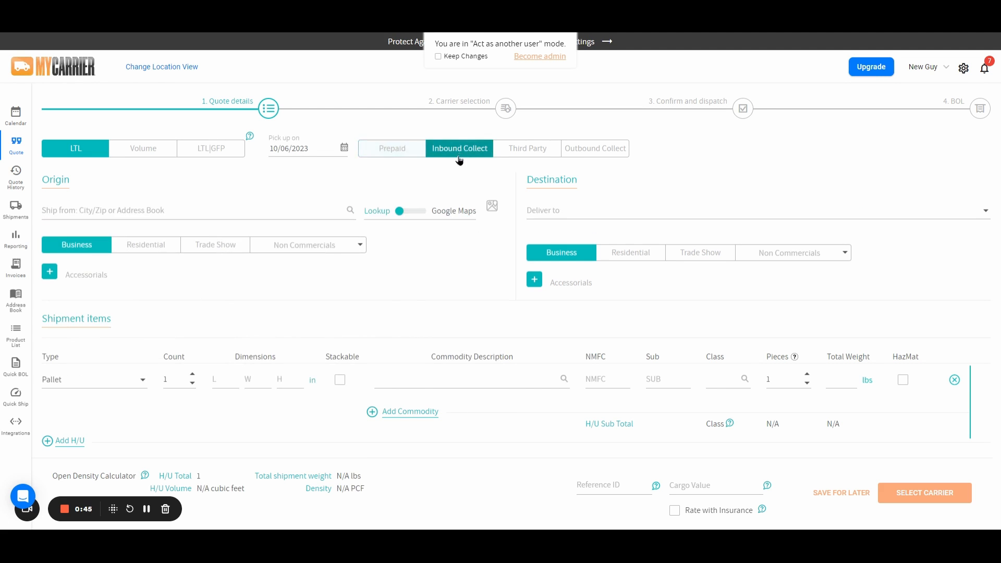
{"action": "left_click", "coordinate": [640, 216]}
{"action": "left_click", "coordinate": [578, 180]}
- Set the freight payment terms to Third Party
{"action": "left_click", "coordinate": [527, 148]}
{"action": "left_click", "coordinate": [267, 210]}
{"action": "left_click", "coordinate": [602, 211]}
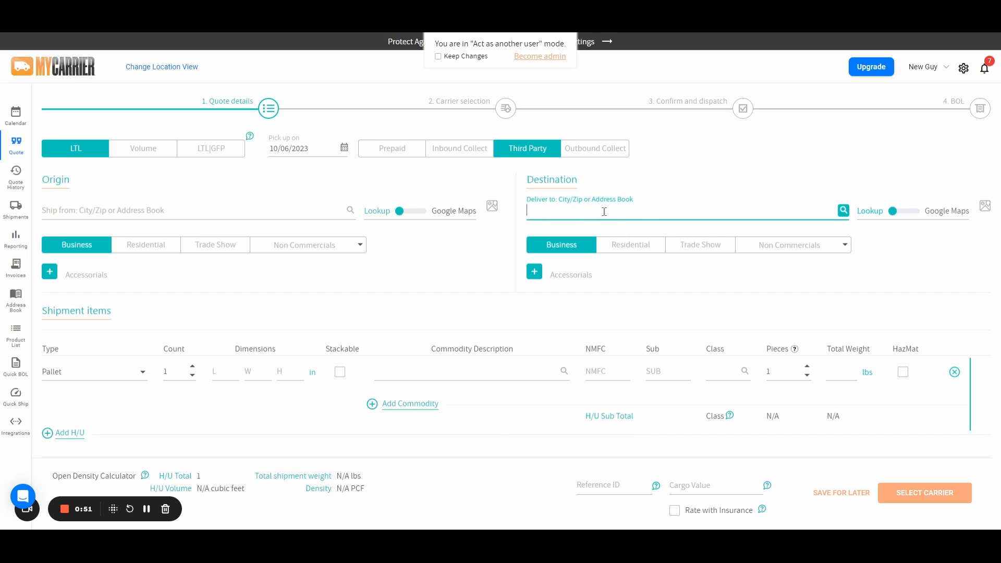
{"action": "left_click", "coordinate": [486, 258]}
{"action": "left_click", "coordinate": [392, 150]}
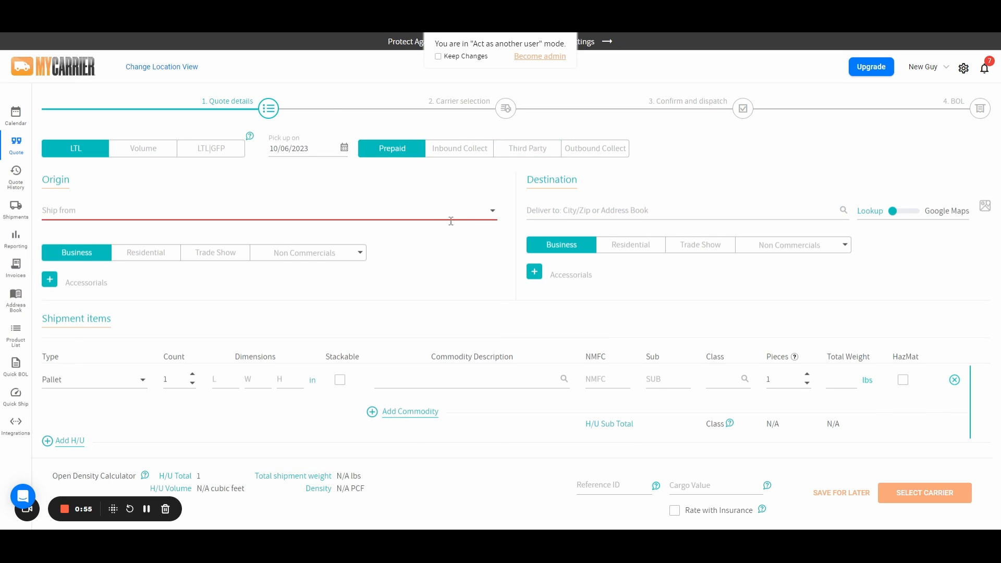
{"action": "left_click", "coordinate": [526, 149]}
- Search the origin lookup for chase and set the ship-from to Bear Chase Brewing Company in Bluemont, VA
{"action": "left_click", "coordinate": [239, 211]}
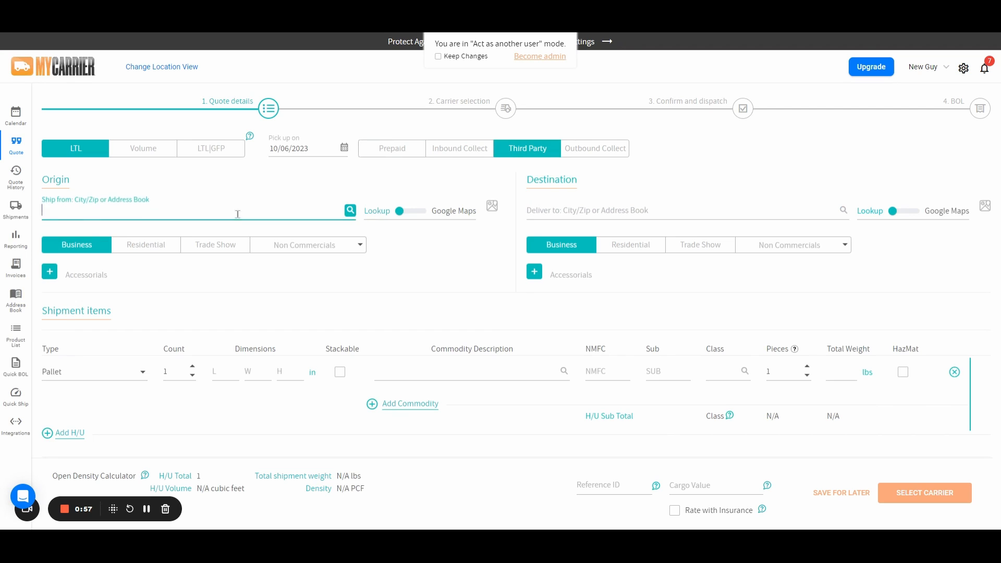
{"action": "type", "text": "Phoen"}
{"action": "left_click", "coordinate": [250, 231]}
{"action": "left_click_drag", "start_coordinate": [244, 213], "coordinate": [33, 224]}
{"action": "type", "text": "chase"}
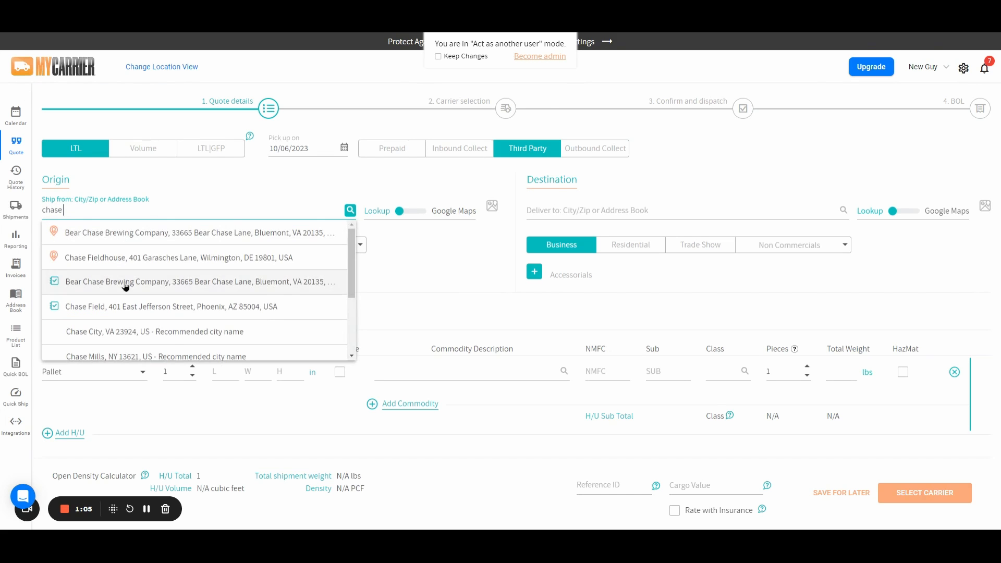
{"action": "key", "text": "Return"}
- Switch the destination lookup to Google Maps and set the destination to Chase Brexton Health Care - Mt. Vernon Center
{"action": "left_click", "coordinate": [904, 210]}
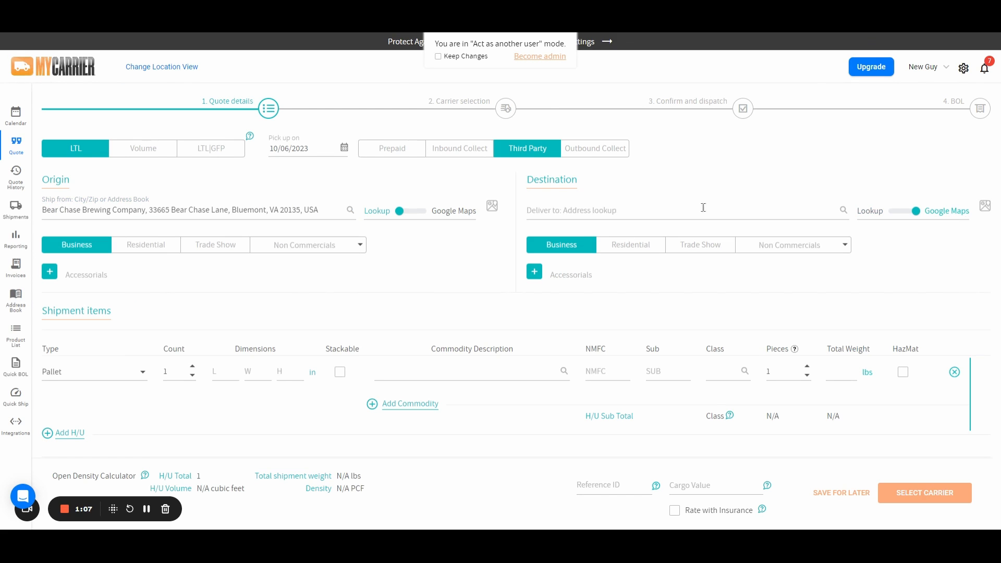
{"action": "left_click", "coordinate": [626, 209]}
{"action": "type", "text": "chase"}
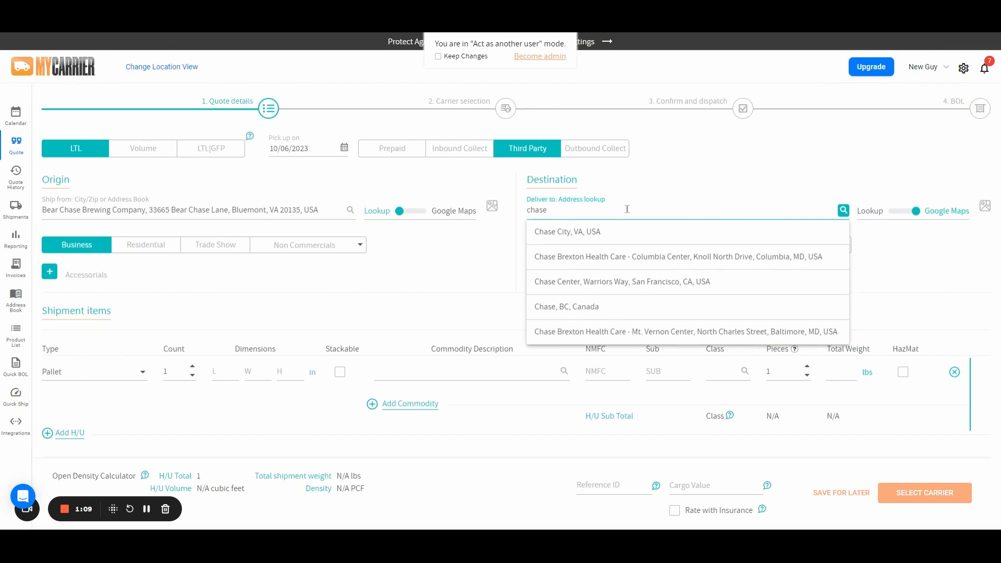
{"action": "left_click", "coordinate": [599, 331]}
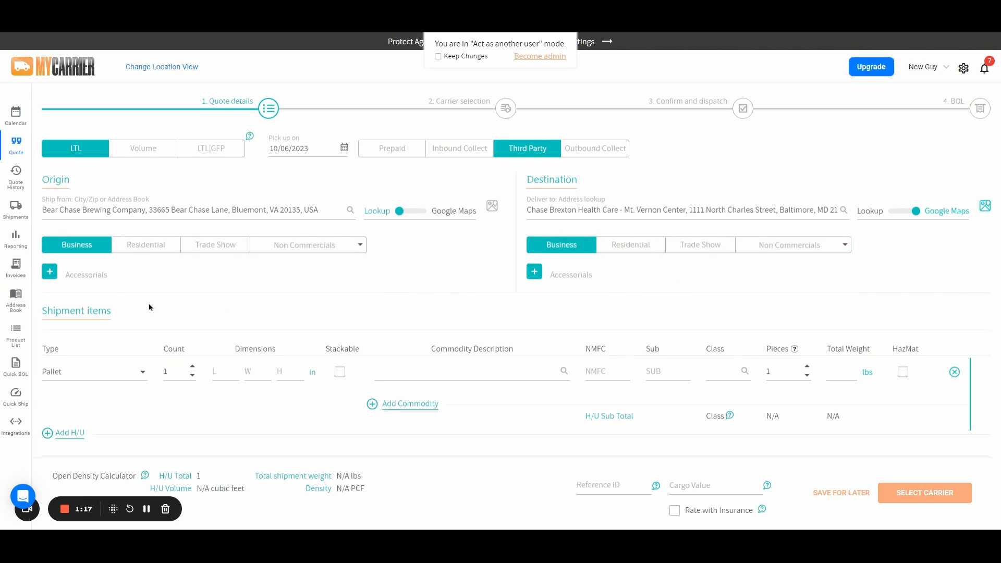
- Review the origin accessorials options without choosing any
{"action": "left_click", "coordinate": [51, 273]}
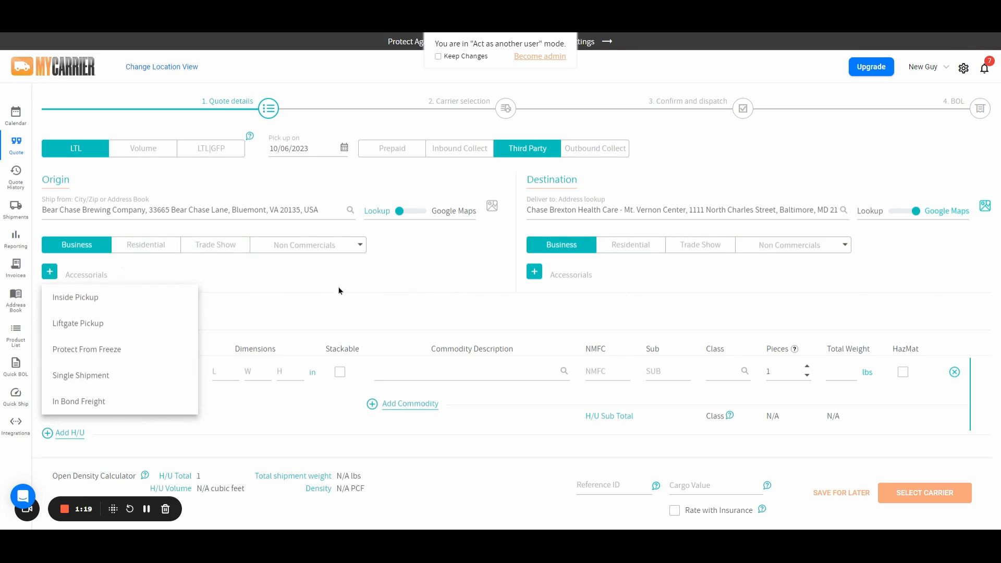
{"action": "left_click", "coordinate": [537, 274]}
{"action": "left_click", "coordinate": [448, 281]}
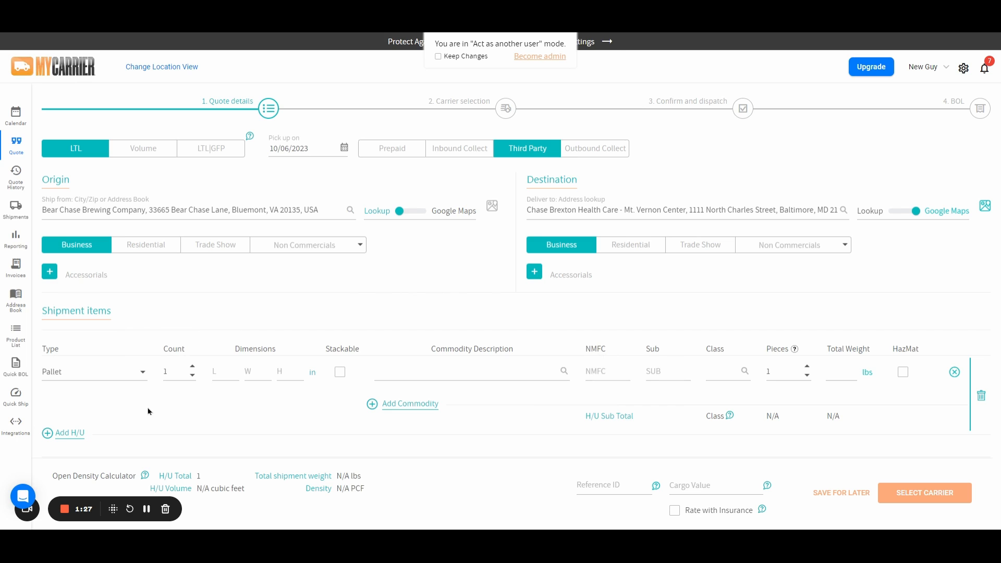
- Set the pallet dimensions to 48 x 48 x 48 in and mark it stackable
{"action": "left_click", "coordinate": [134, 375]}
{"action": "left_click", "coordinate": [223, 372]}
{"action": "type", "text": "48"}
{"action": "key", "text": "Tab"}
{"action": "type", "text": "48"}
{"action": "key", "text": "Tab"}
{"action": "type", "text": "48"}
{"action": "key", "text": "Tab"}
{"action": "key", "text": "space"}
- Fill in the commodity as stuff with NMFC 121212, sub 01, class 50, 115 pieces and 150 lbs
{"action": "key", "text": "Tab"}
{"action": "type", "text": "stuff"}
{"action": "key", "text": "Tab"}
{"action": "key", "text": "Tab"}
{"action": "type", "text": "121212"}
{"action": "key", "text": "Tab"}
{"action": "type", "text": "01"}
{"action": "key", "text": "Tab"}
{"action": "type", "text": "50"}
{"action": "key", "text": "Tab"}
{"action": "type", "text": "15"}
{"action": "key", "text": "Tab"}
{"action": "type", "text": "150"}
{"action": "left_click", "coordinate": [766, 291]}
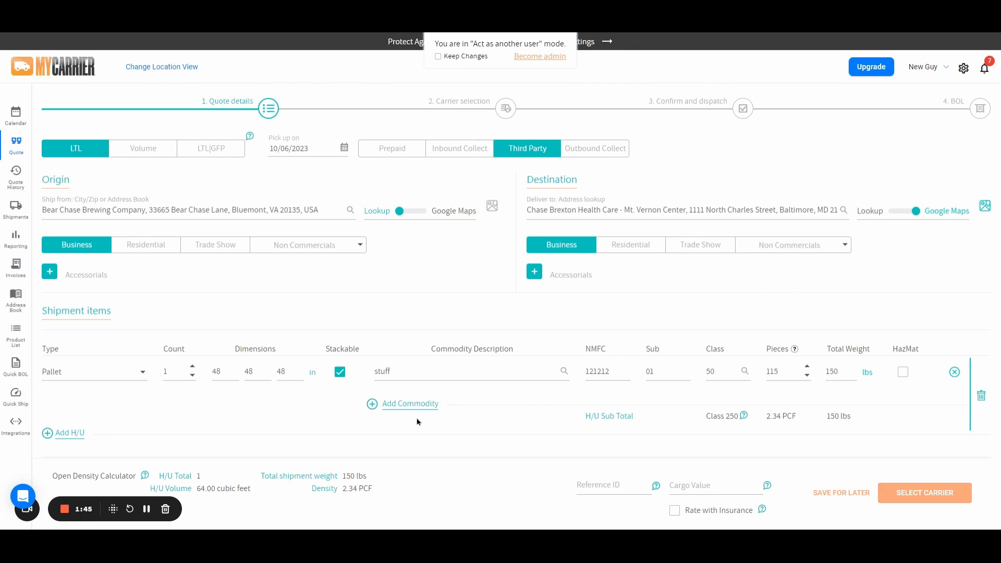
- Add a second commodity row to the pallet and remove it again
{"action": "left_click", "coordinate": [410, 404]}
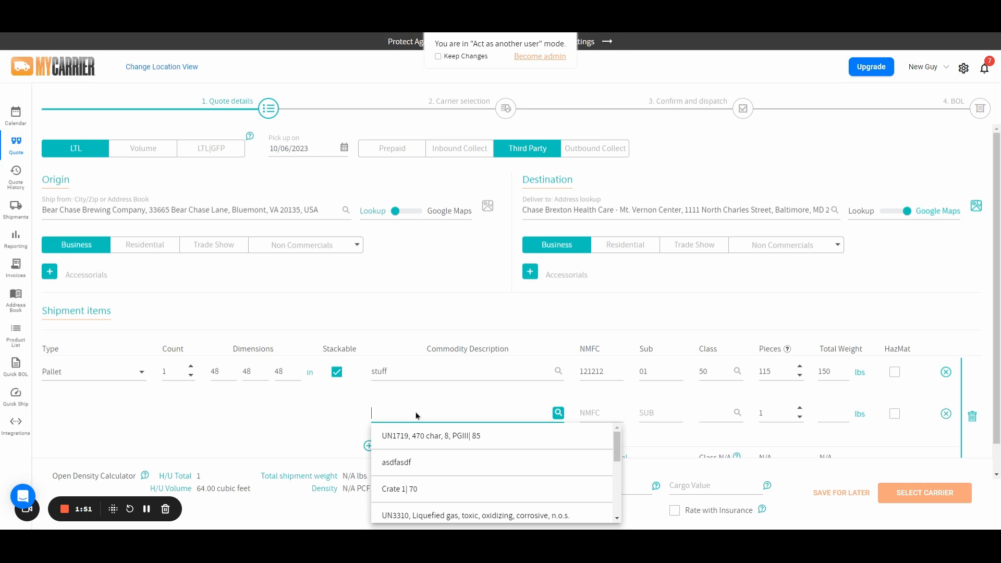
{"action": "left_click", "coordinate": [591, 414]}
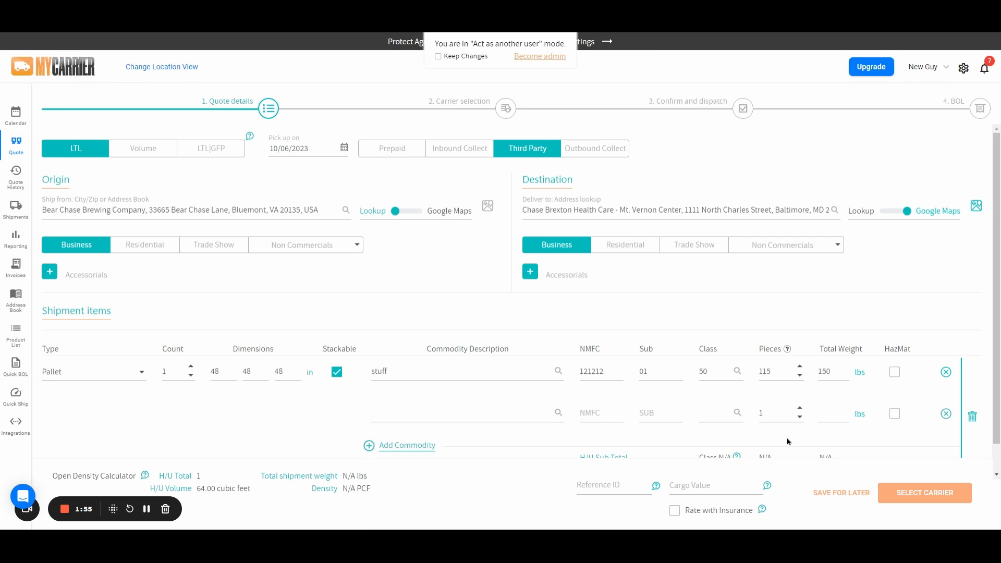
{"action": "left_click", "coordinate": [945, 414]}
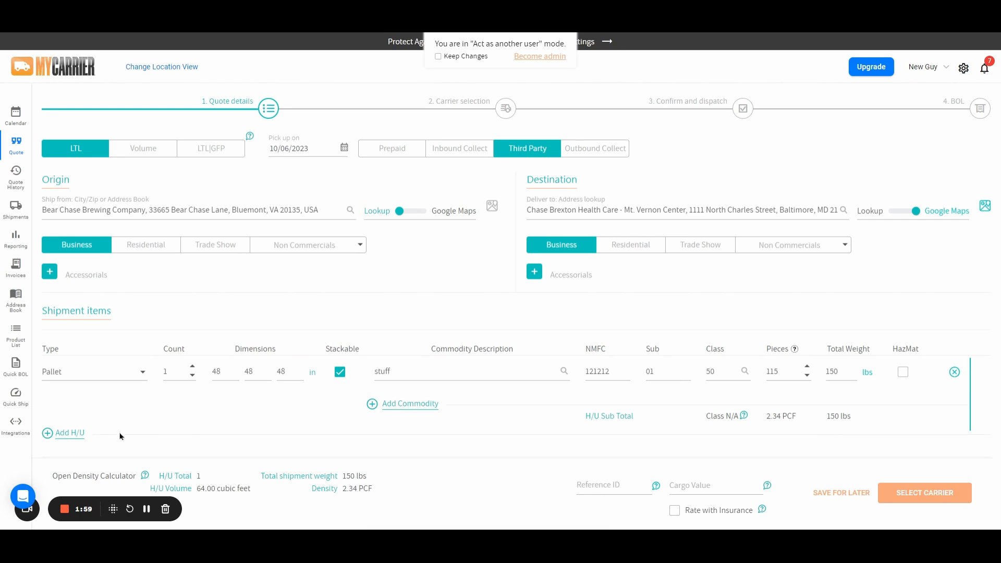
- Add a second handling unit and delete it
{"action": "left_click", "coordinate": [71, 434]}
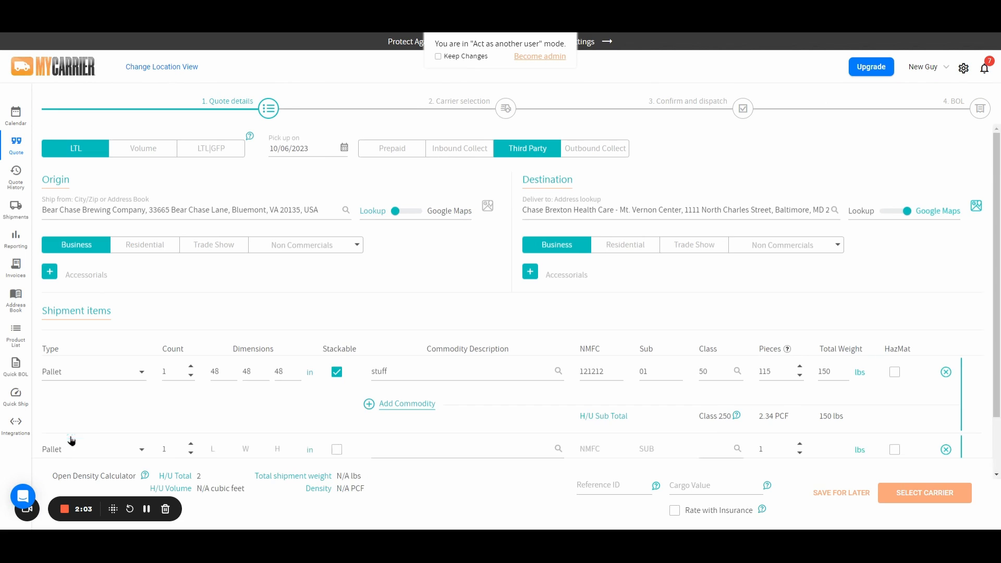
{"action": "scroll", "coordinate": [183, 420], "scroll_direction": "down", "scroll_amount": 2}
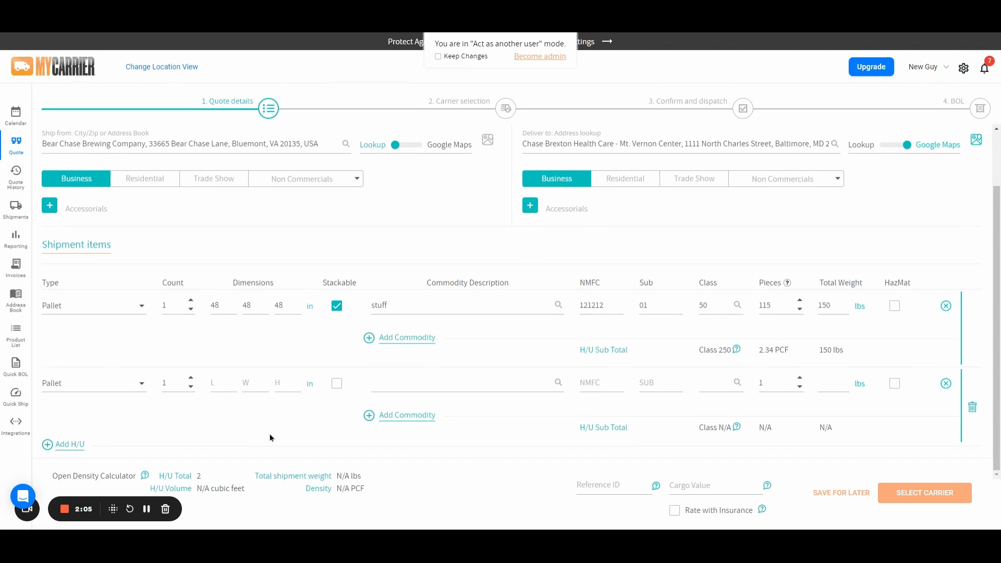
{"action": "left_click", "coordinate": [974, 410]}
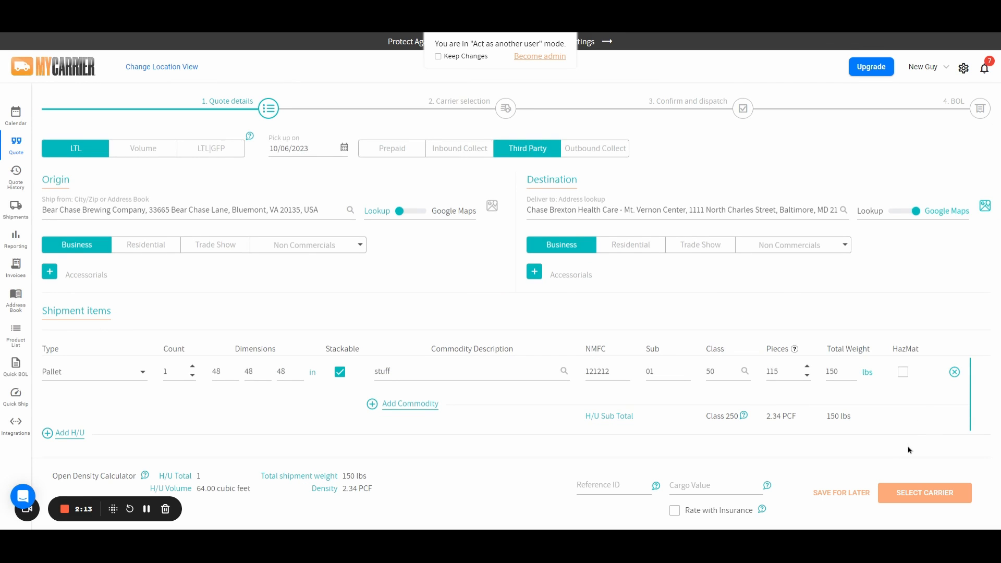
{"action": "left_click_drag", "start_coordinate": [764, 418], "coordinate": [803, 421]}
{"action": "left_click_drag", "start_coordinate": [693, 421], "coordinate": [743, 425]}
{"action": "left_click", "coordinate": [771, 458]}
{"action": "mouse_move", "coordinate": [744, 420]}
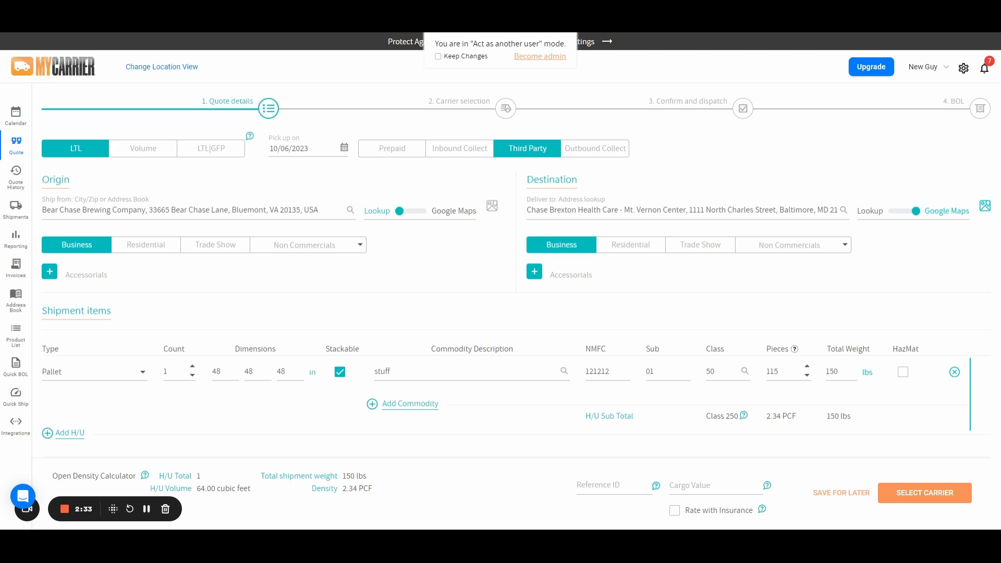
- Request carrier rates and select the Saia standard rate of $151.64
{"action": "left_click", "coordinate": [924, 493]}
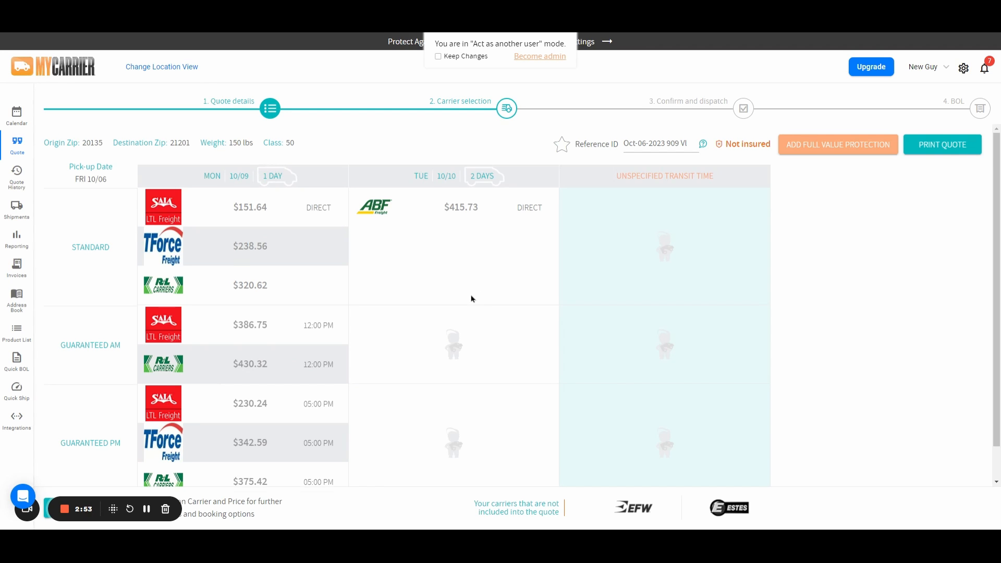
{"action": "scroll", "coordinate": [471, 297], "scroll_direction": "down", "scroll_amount": 1}
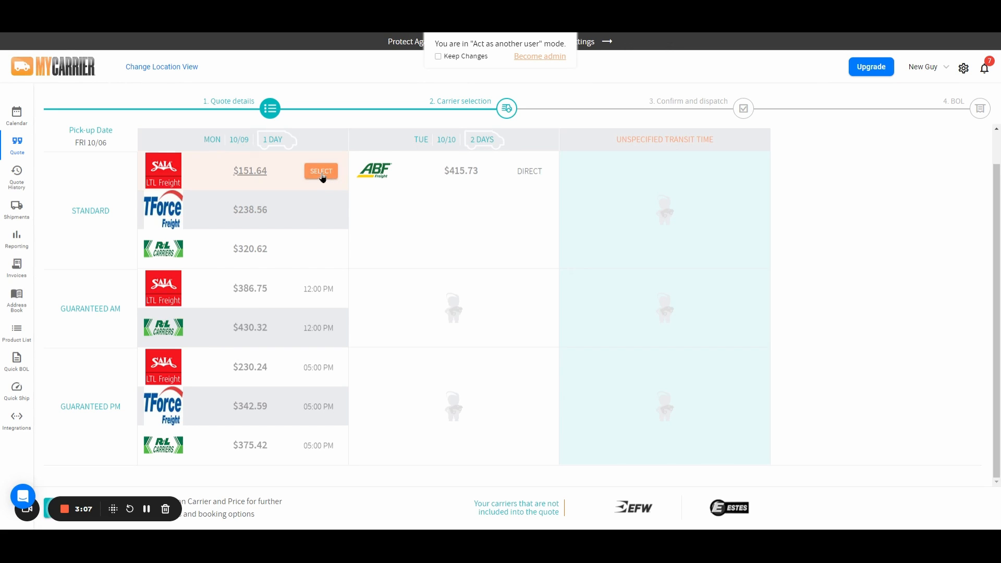
{"action": "left_click", "coordinate": [321, 172]}
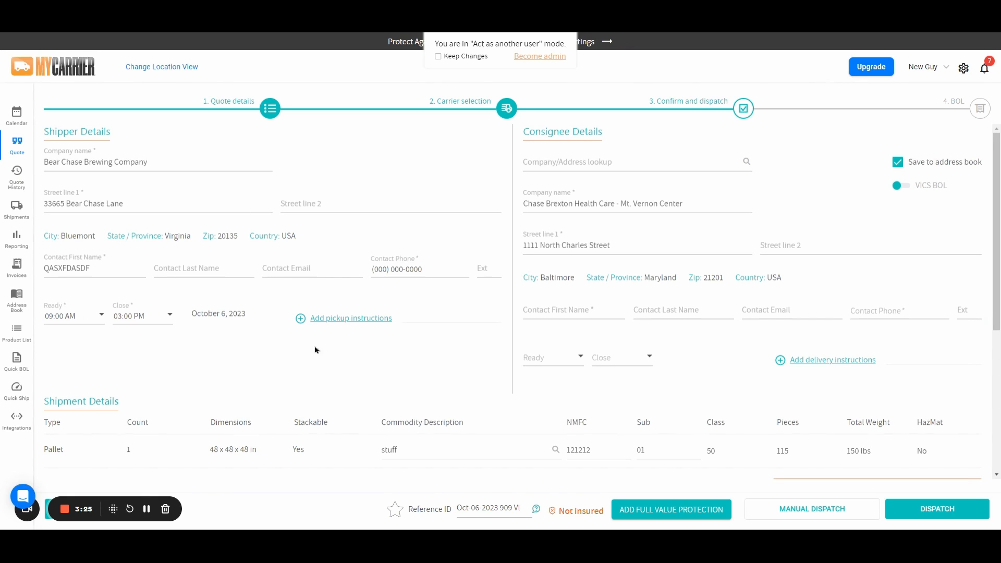
- Add pickup instructions reading pickup number 3 required
{"action": "left_click", "coordinate": [331, 318]}
{"action": "left_click", "coordinate": [340, 319]}
{"action": "type", "text": "pickup n"}
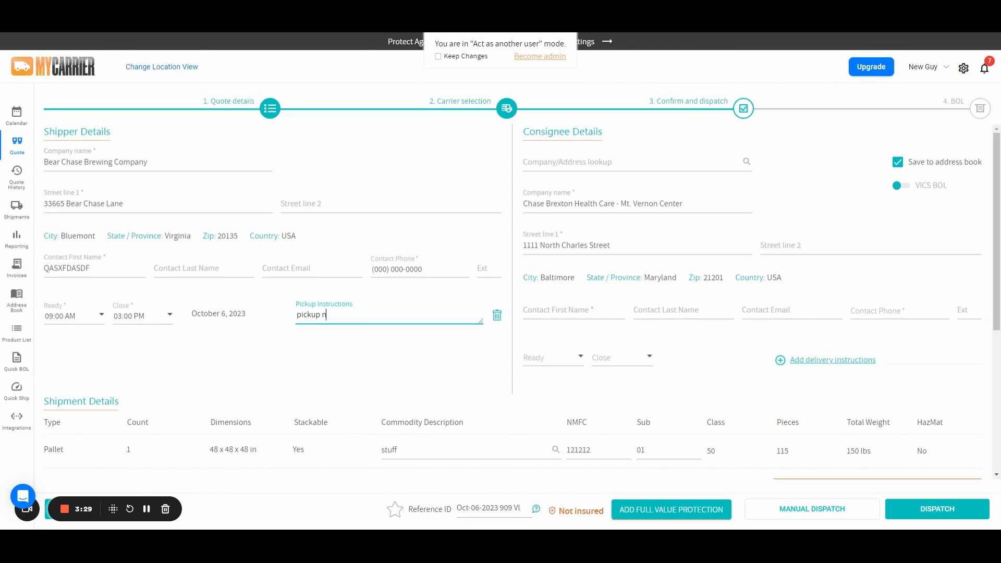
{"action": "type", "text": "umber 3 required"}
{"action": "left_click", "coordinate": [384, 355]}
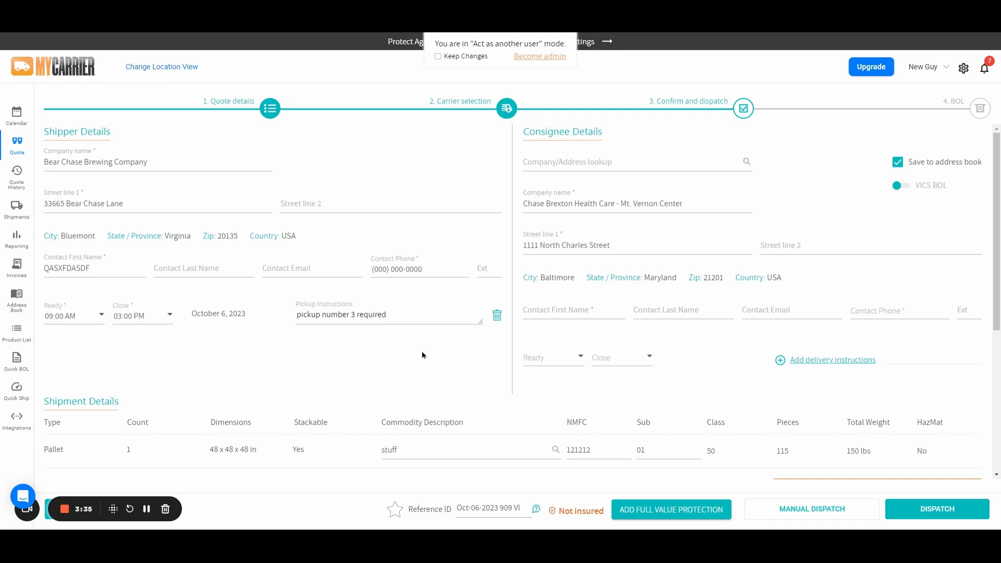
- Enter the consignee contact's first name and phone number
{"action": "left_click", "coordinate": [545, 310]}
{"action": "type", "text": "james"}
{"action": "key", "text": "Tab"}
{"action": "key", "text": "Tab"}
{"action": "key", "text": "Tab"}
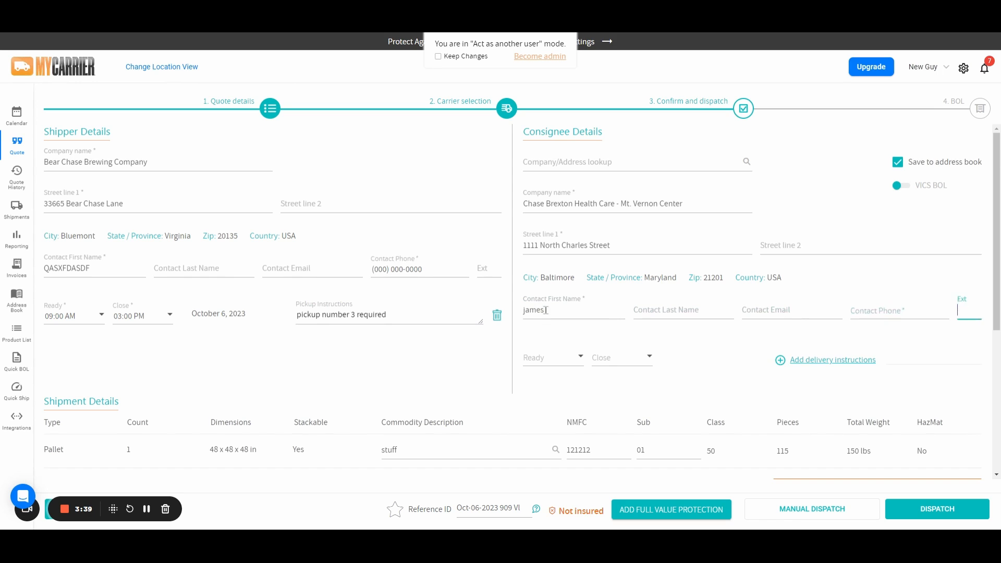
{"action": "type", "text": "0000000000"}
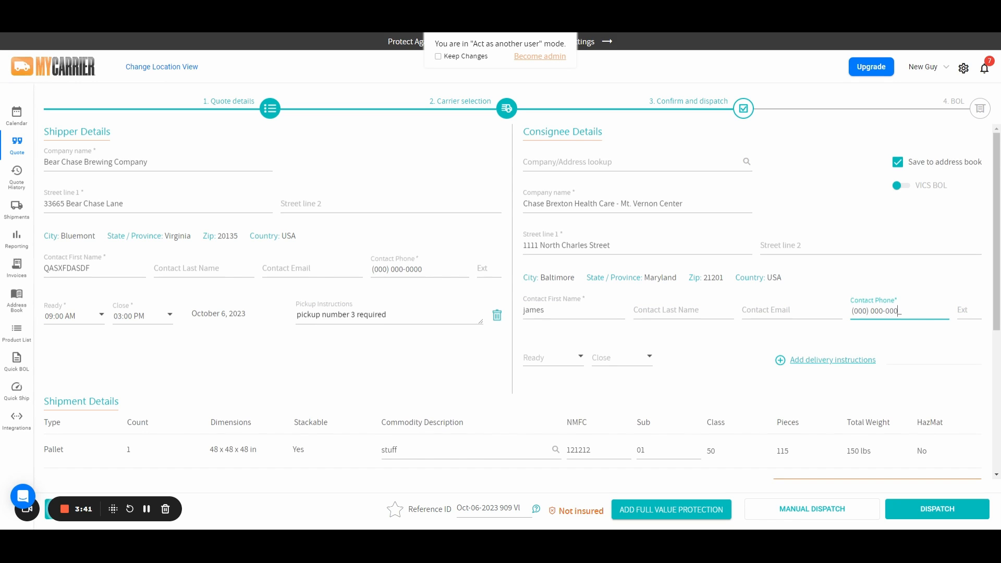
{"action": "left_click", "coordinate": [482, 373]}
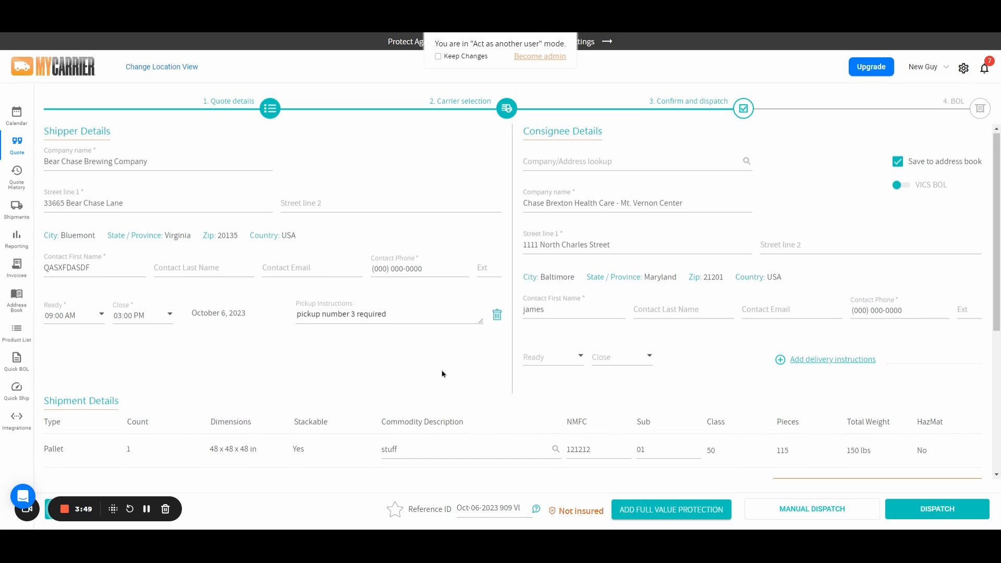
- Enter the customer BOL number and PO number as references and submit the shipment via manual dispatch
{"action": "scroll", "coordinate": [442, 374], "scroll_direction": "down", "scroll_amount": 4}
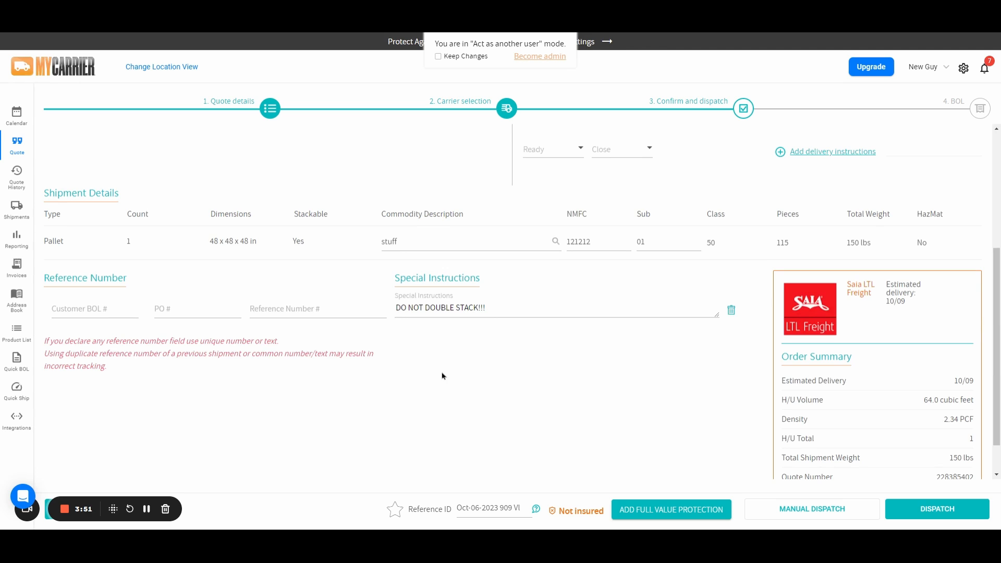
{"action": "left_click", "coordinate": [72, 311]}
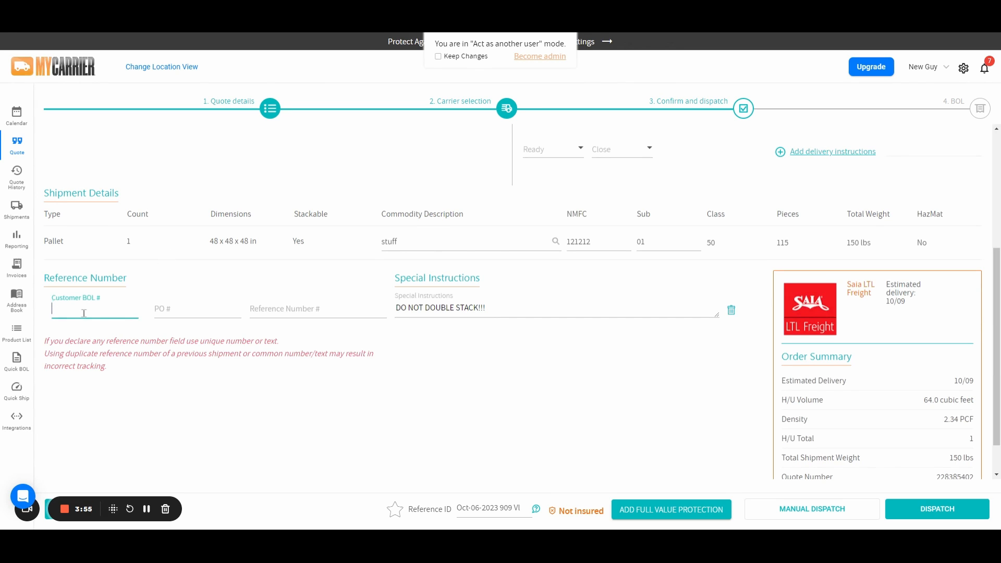
{"action": "type", "text": "SO145623"}
{"action": "left_click", "coordinate": [203, 389]}
{"action": "left_click", "coordinate": [191, 309]}
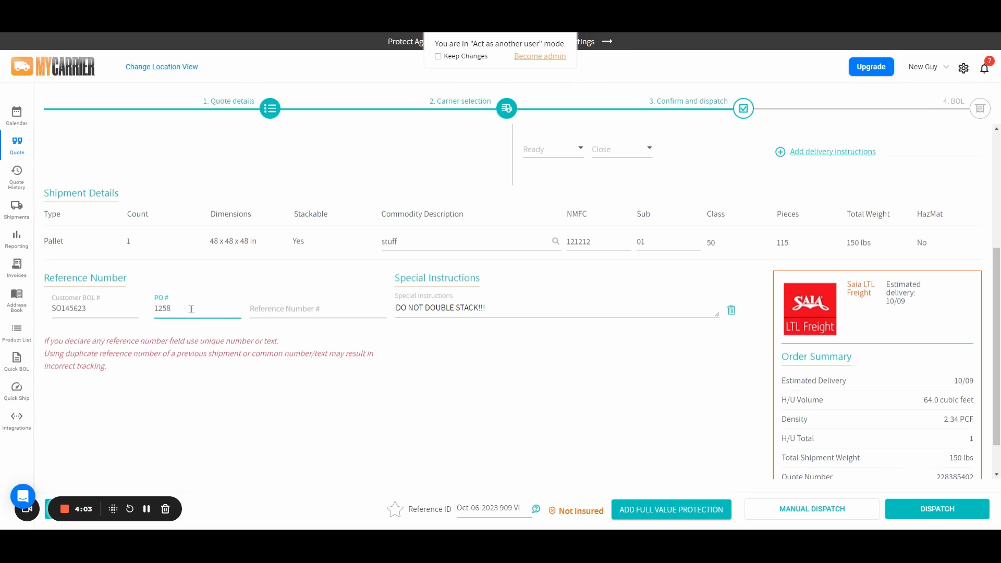
{"action": "left_click", "coordinate": [417, 412]}
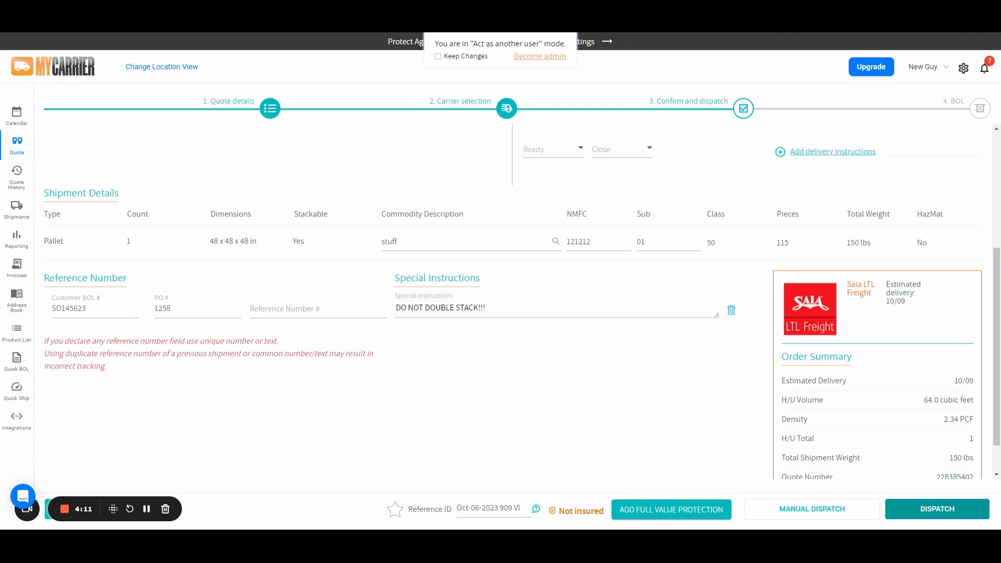
{"action": "left_click", "coordinate": [863, 511]}
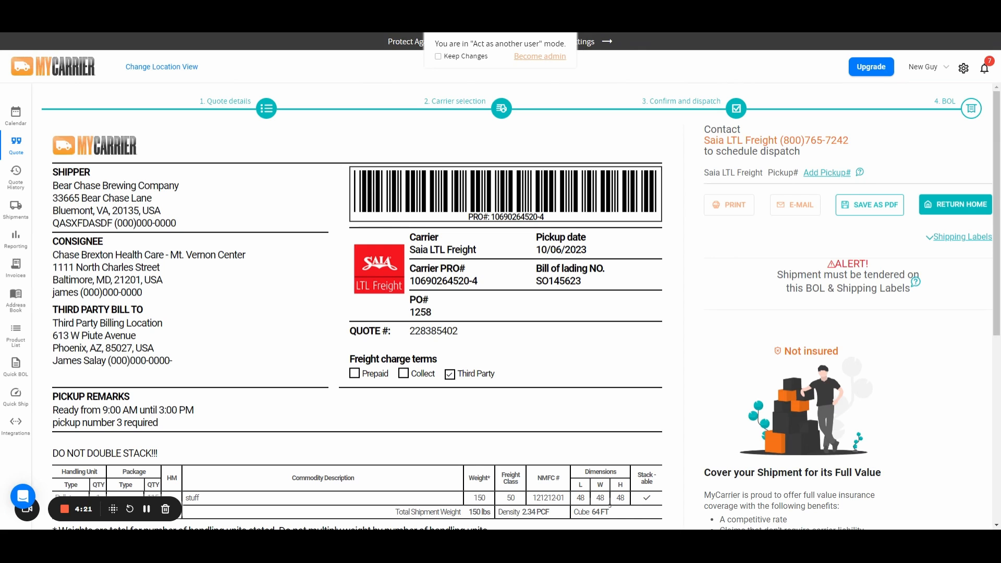
- Open the shipping labels options and choose the Avery 6876 label format
{"action": "left_click", "coordinate": [950, 241]}
{"action": "left_click", "coordinate": [821, 282]}
{"action": "left_click", "coordinate": [822, 294]}
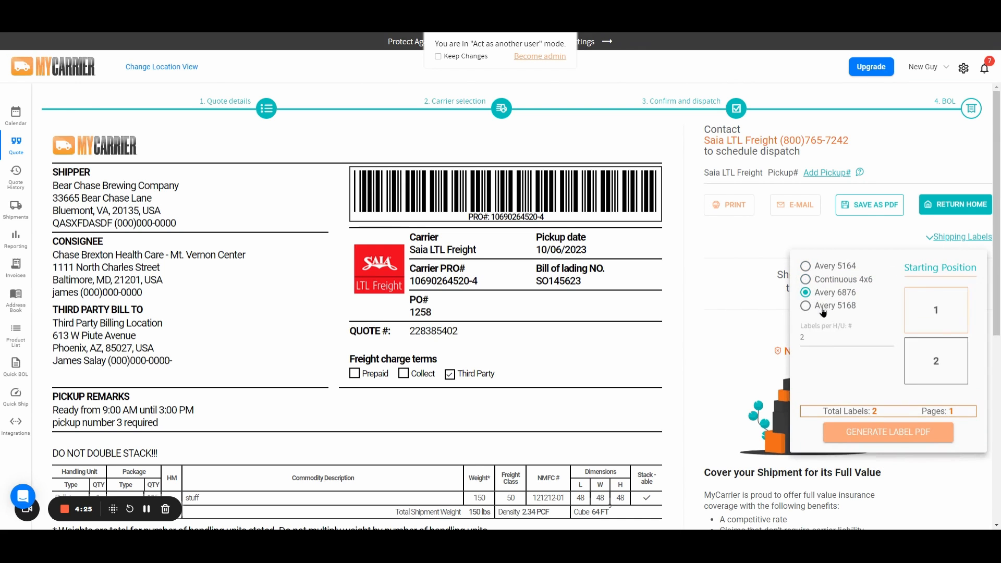